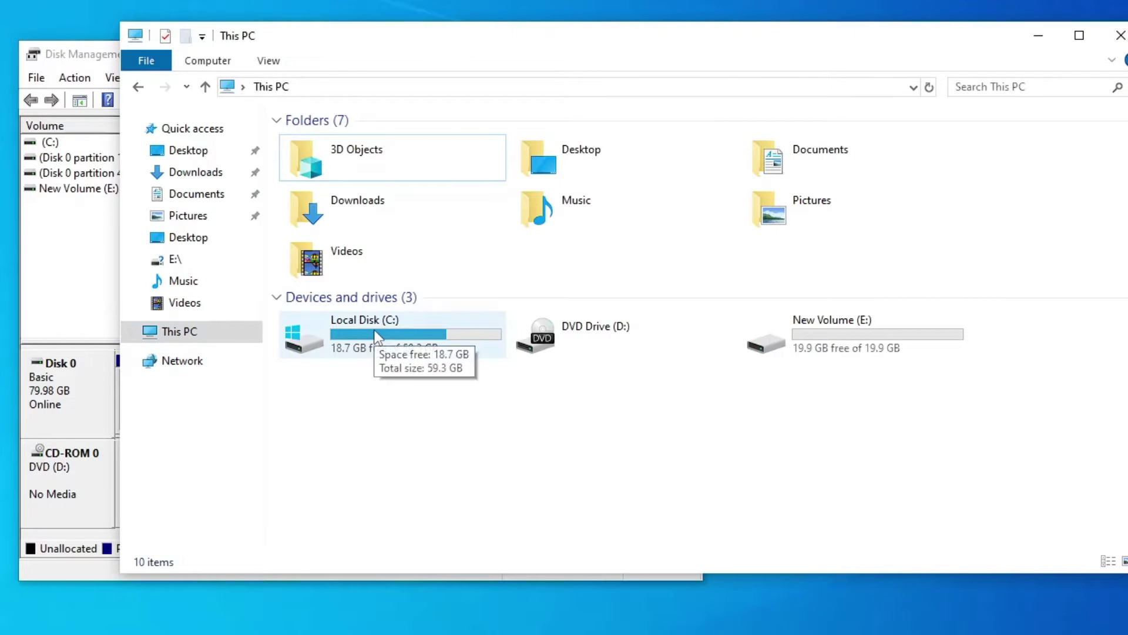
- Check the space on C: (18.7 GB free of 59.3 GB) and E: (19.9 GB free) in This PC
left_click(375, 334)
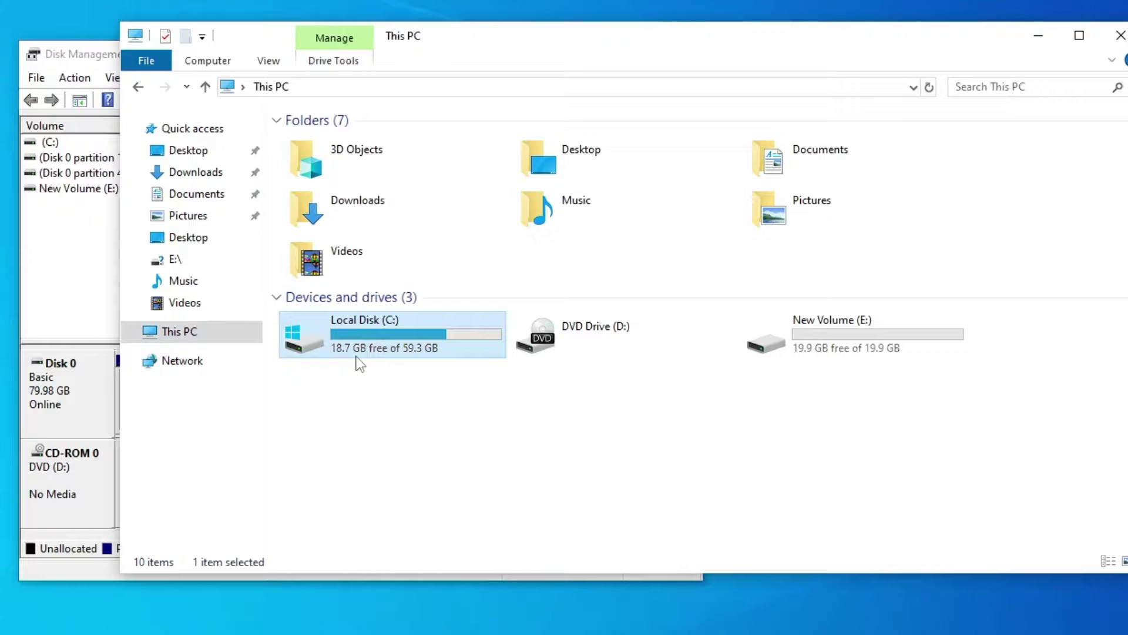
mouse_move(363, 351)
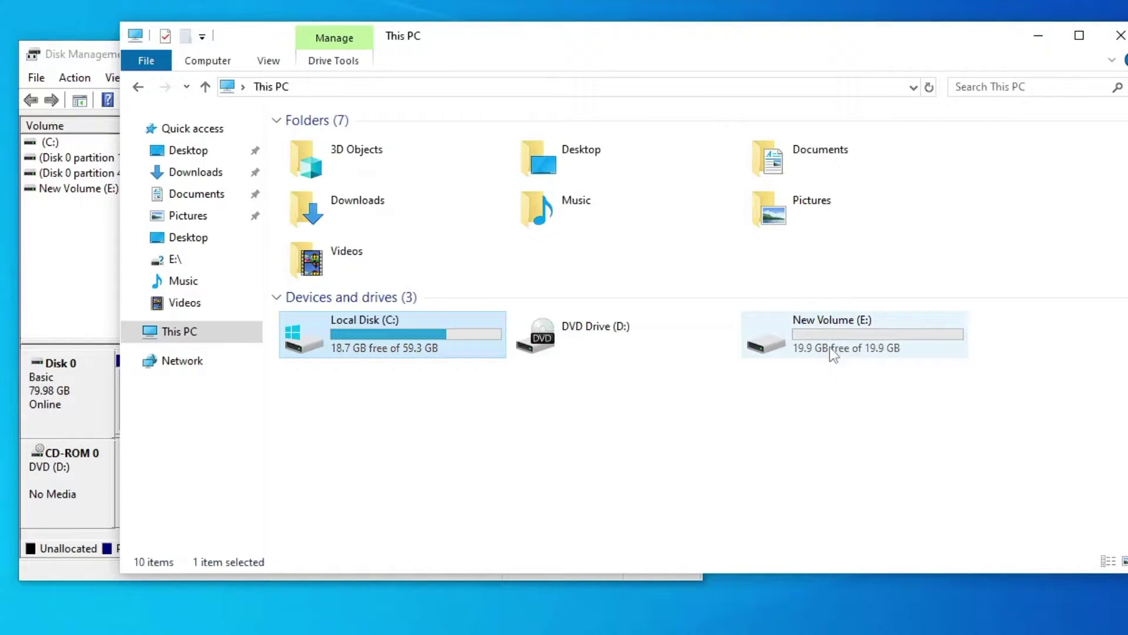
mouse_move(831, 348)
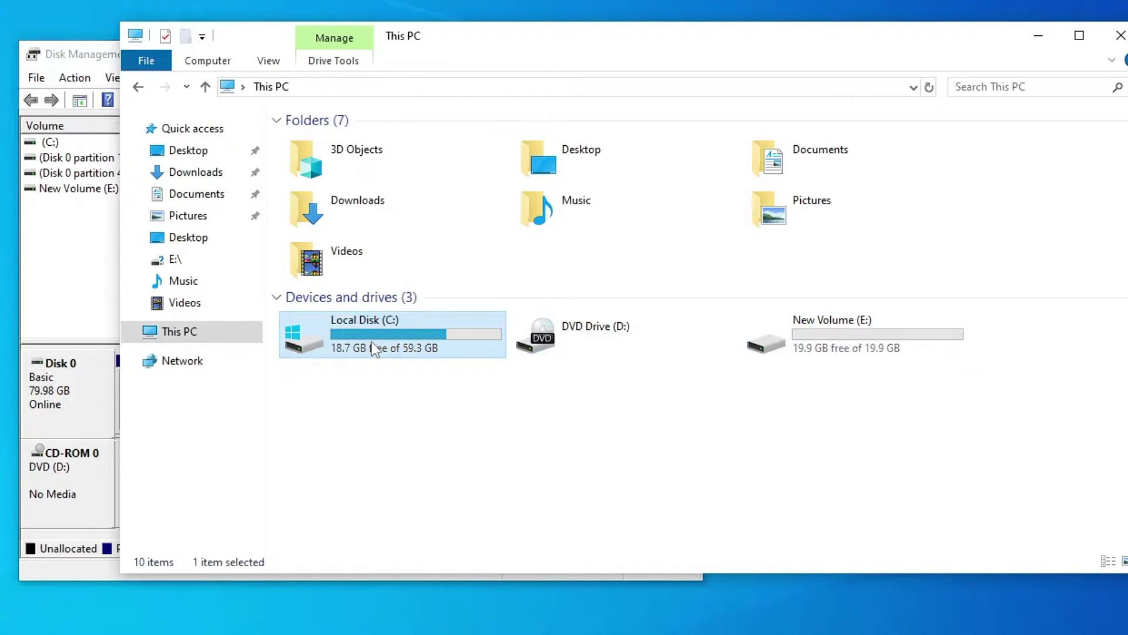
mouse_move(442, 345)
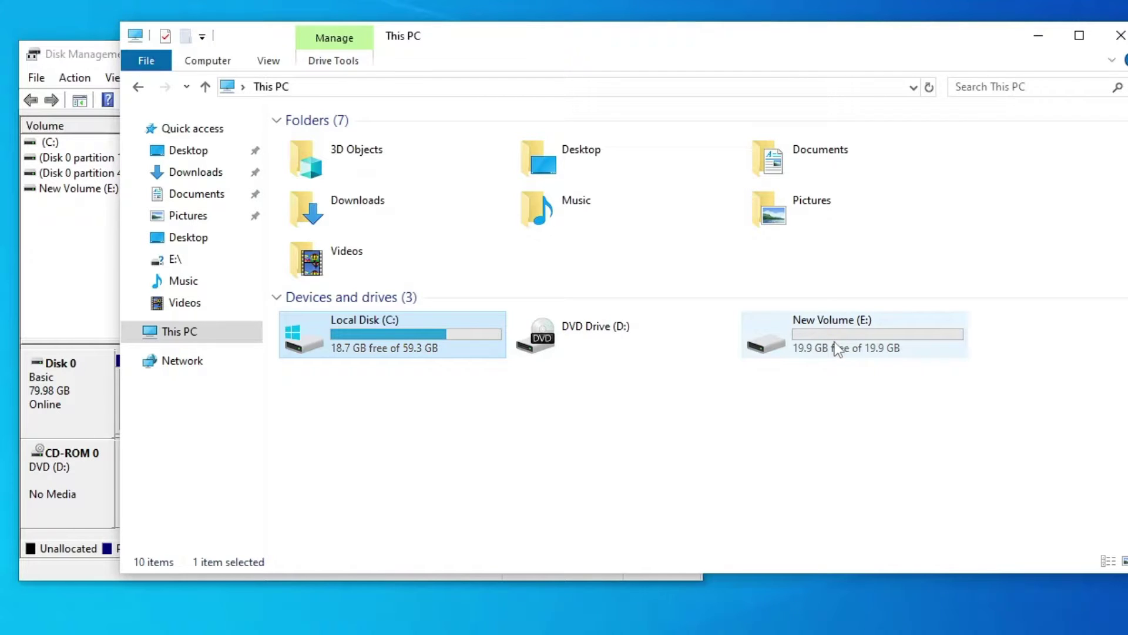
left_click(1041, 36)
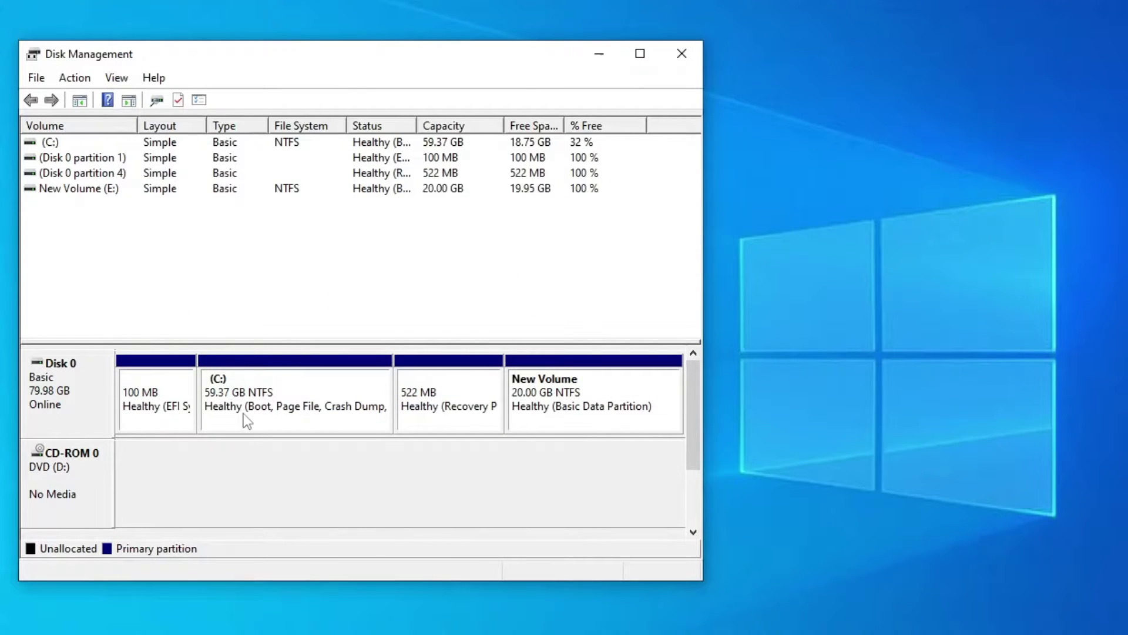
right_click(262, 383)
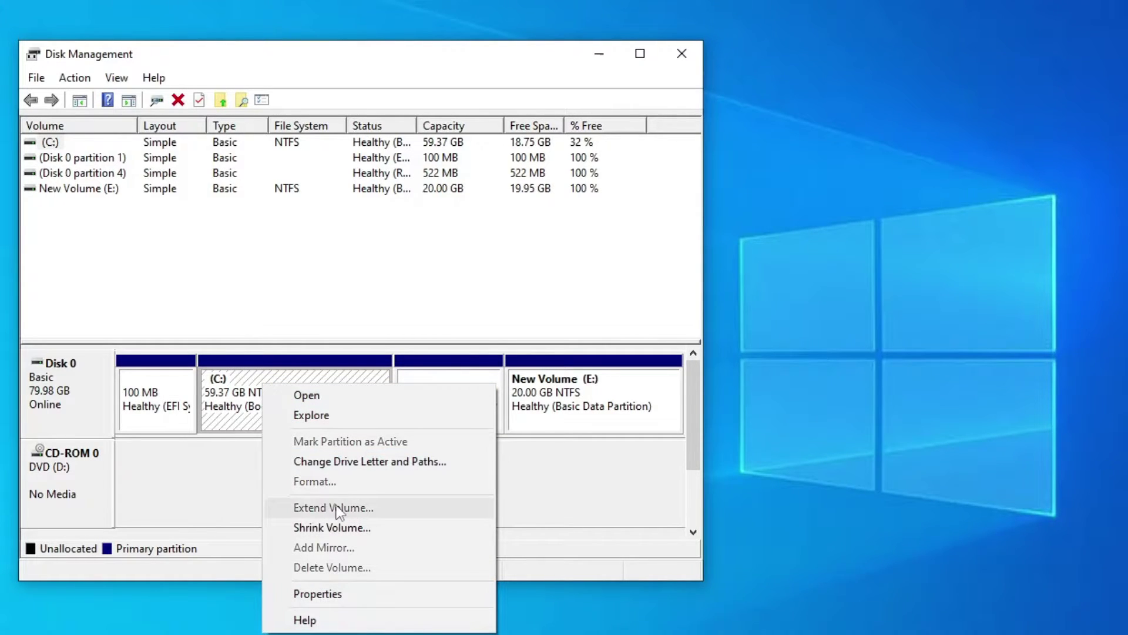
left_click(523, 488)
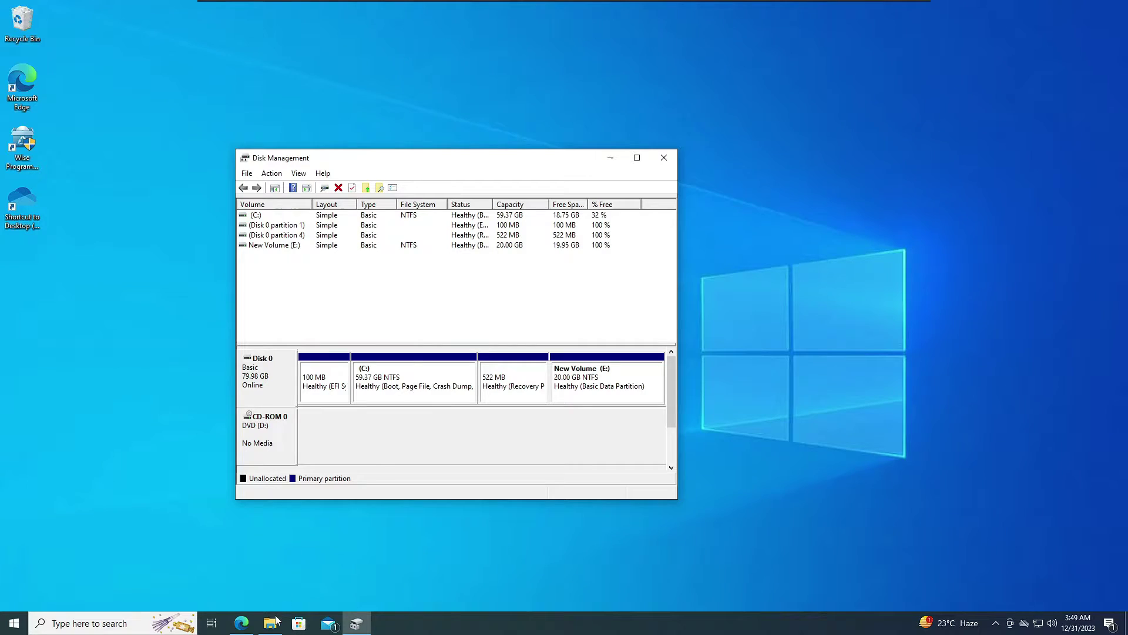
- Download Partition Wizard Free Edition in Edge and run pw-free-online (1).exe, allowing it through UAC
left_click(242, 621)
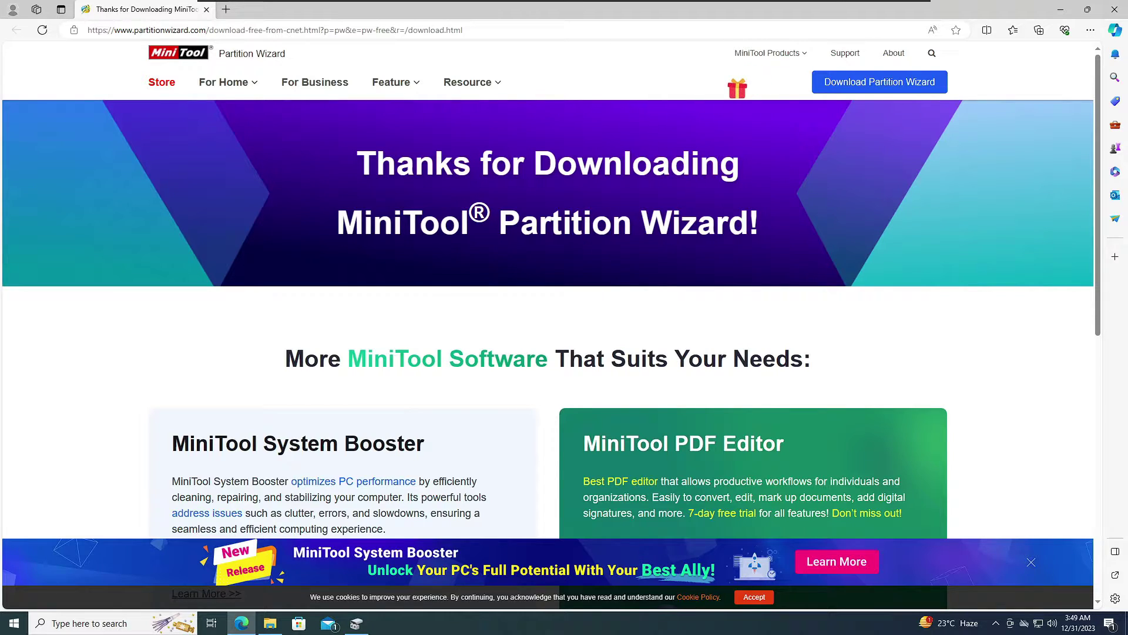
mouse_move(862, 94)
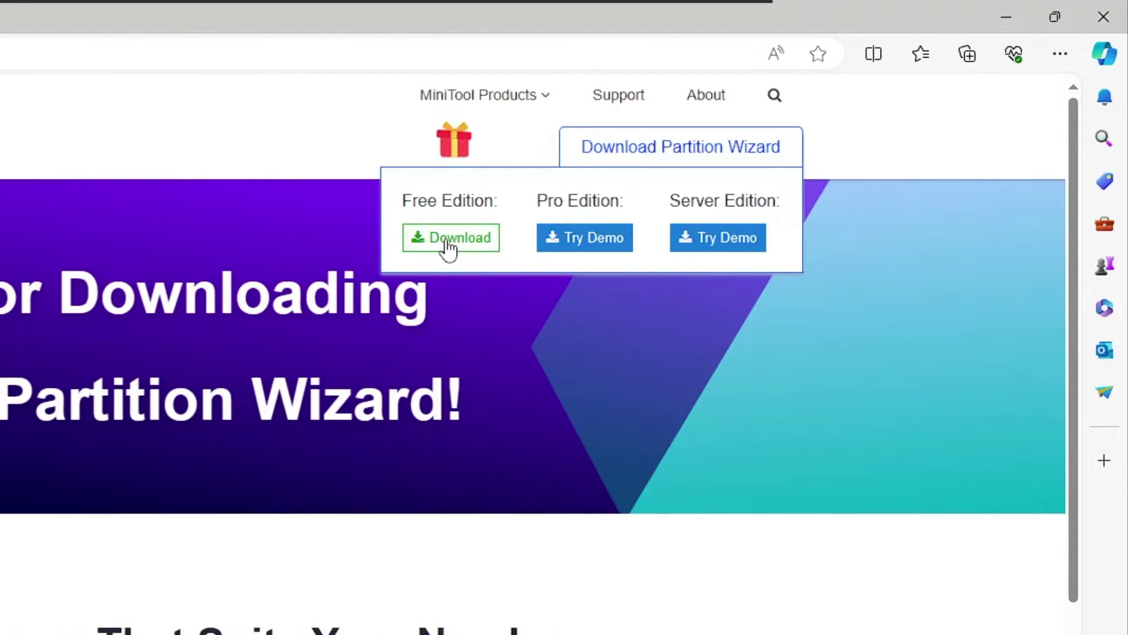
left_click(448, 245)
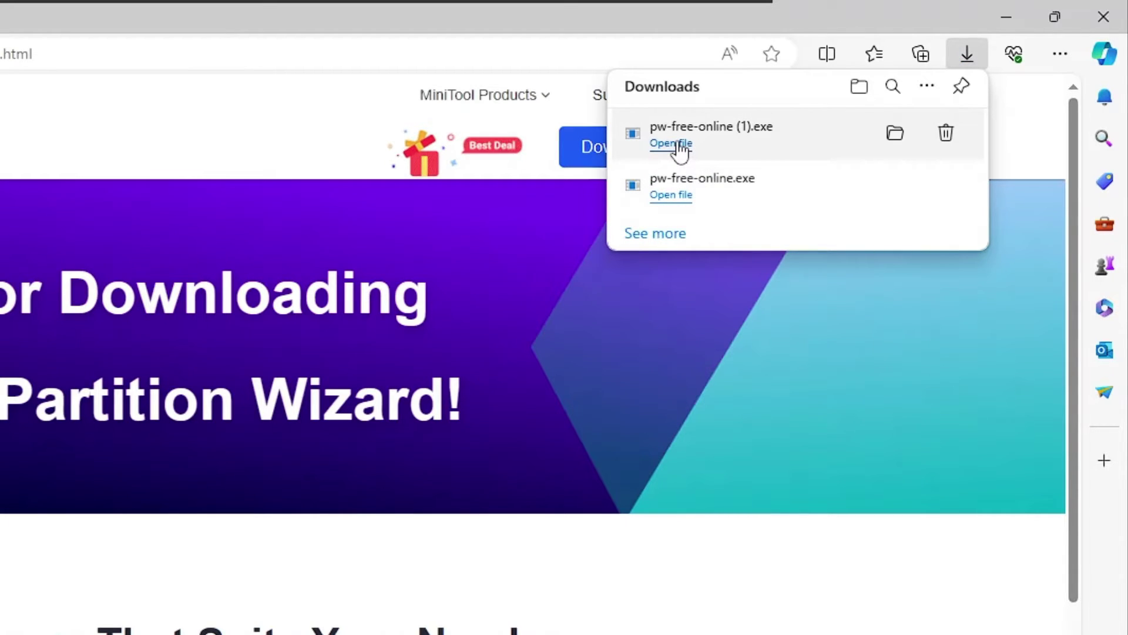
left_click(677, 143)
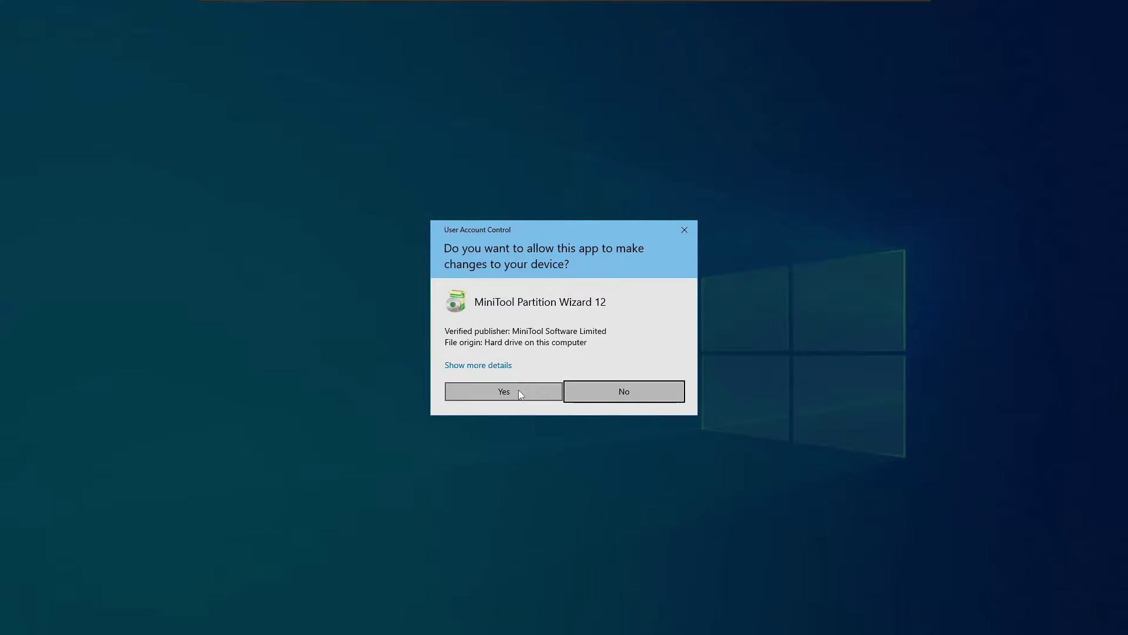
left_click(518, 390)
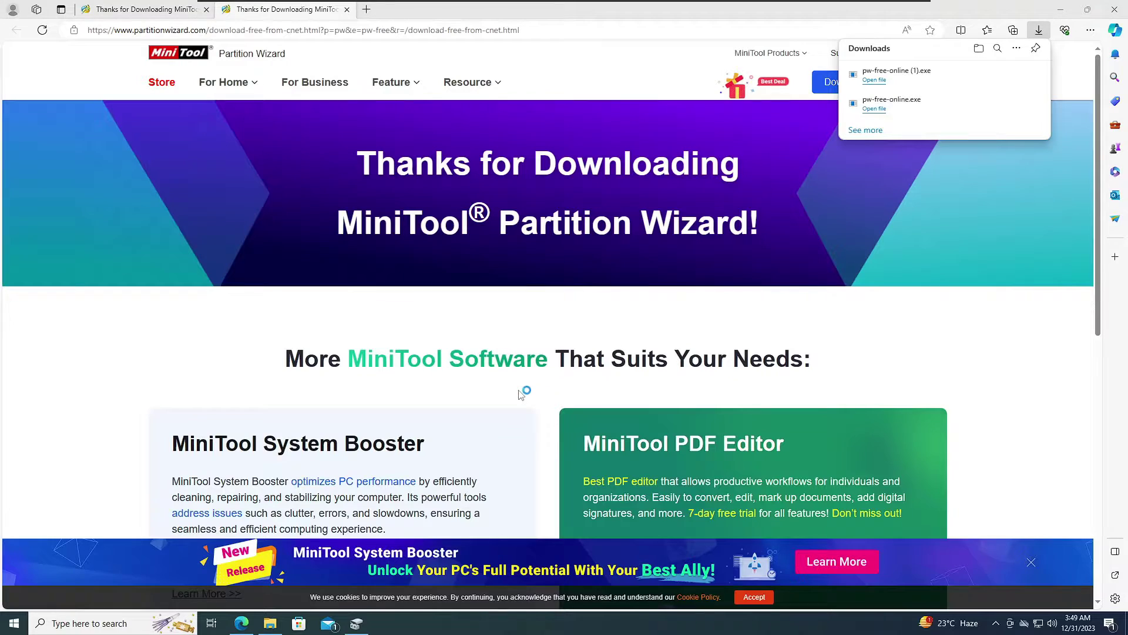
- Install the free edition with the default language and folder, leaving MiniTool ShadowMaker Free unchecked
left_click(610, 348)
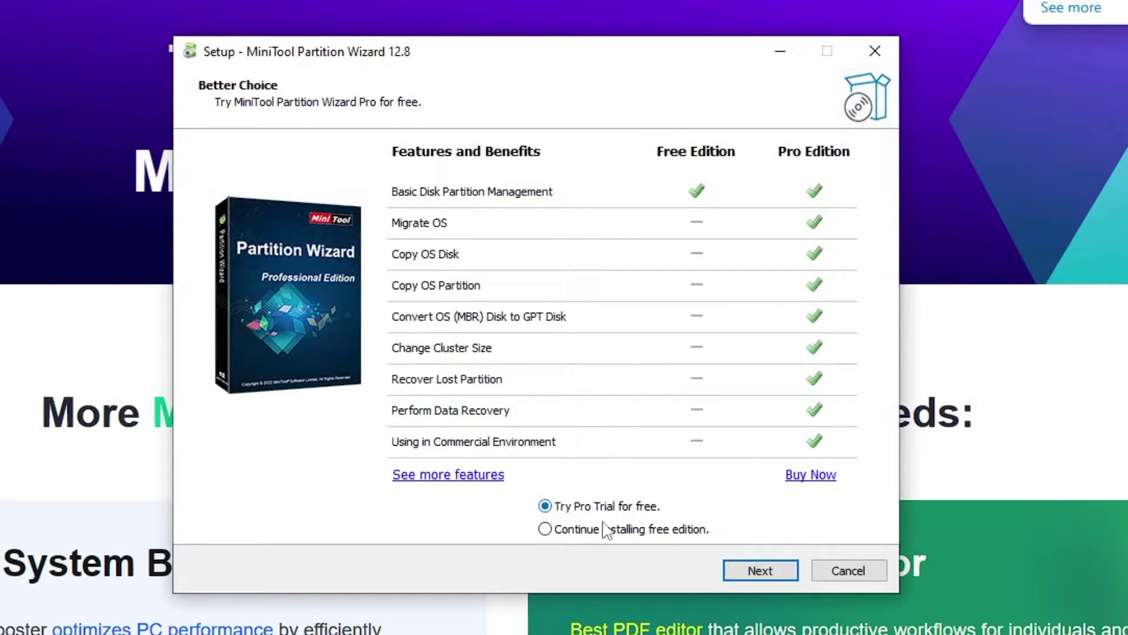
left_click(586, 533)
left_click(761, 573)
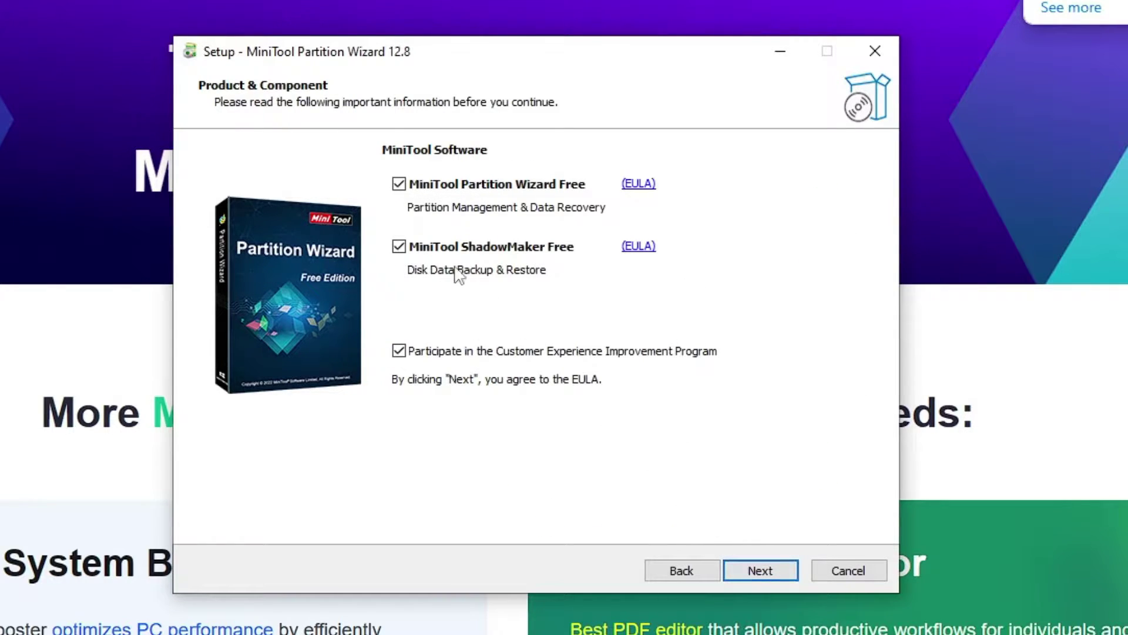
left_click(399, 246)
left_click(761, 572)
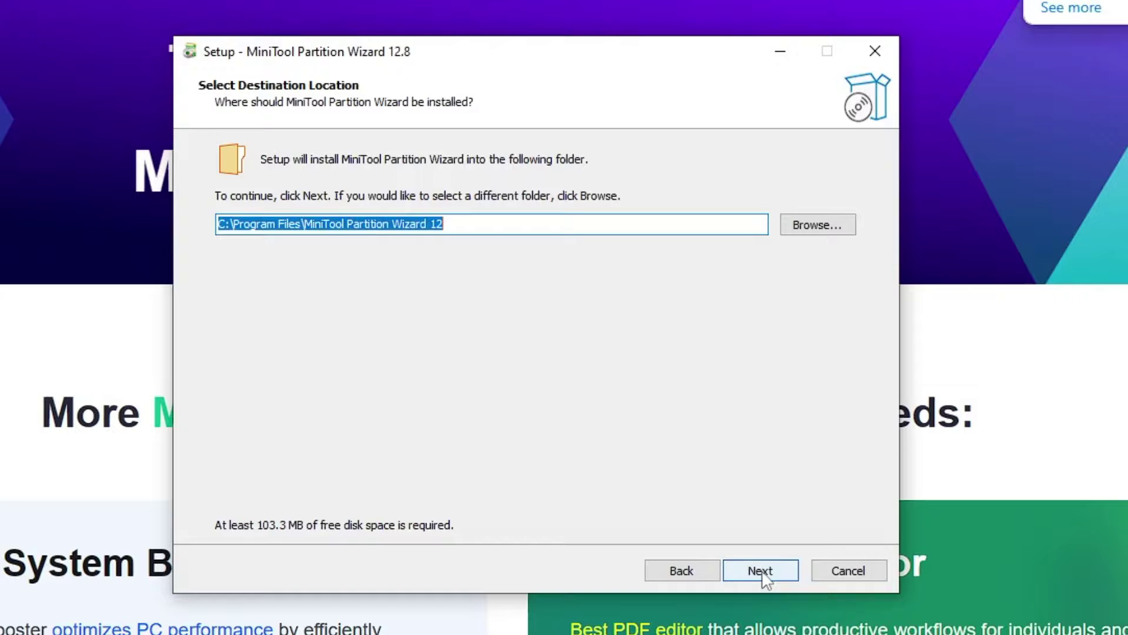
left_click(763, 578)
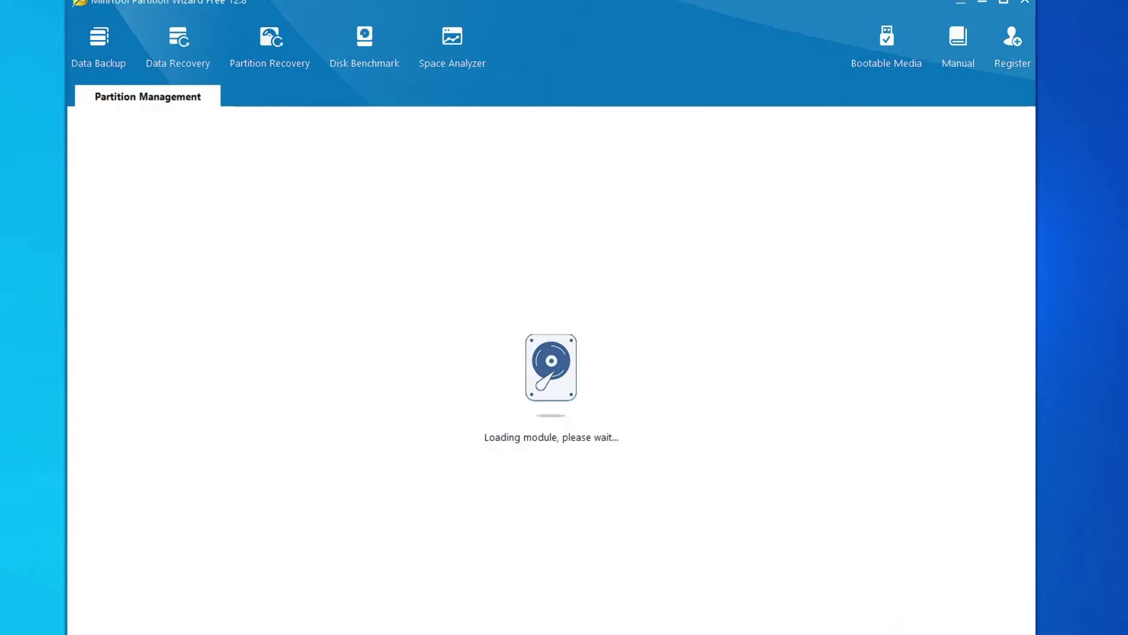
- Move the loaded Partition Wizard window to the left
left_click_drag(576, 8, 526, 16)
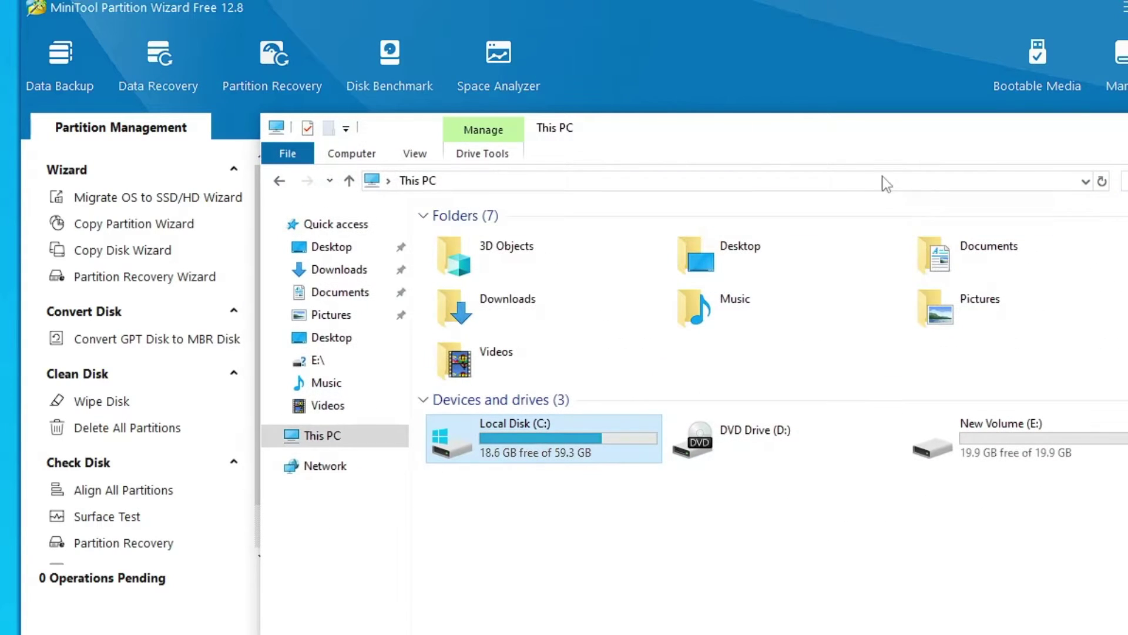
- Add new folders named data and pics to New Volume (E:), then close File Explorer
left_click_drag(885, 141, 836, 118)
double_click(979, 420)
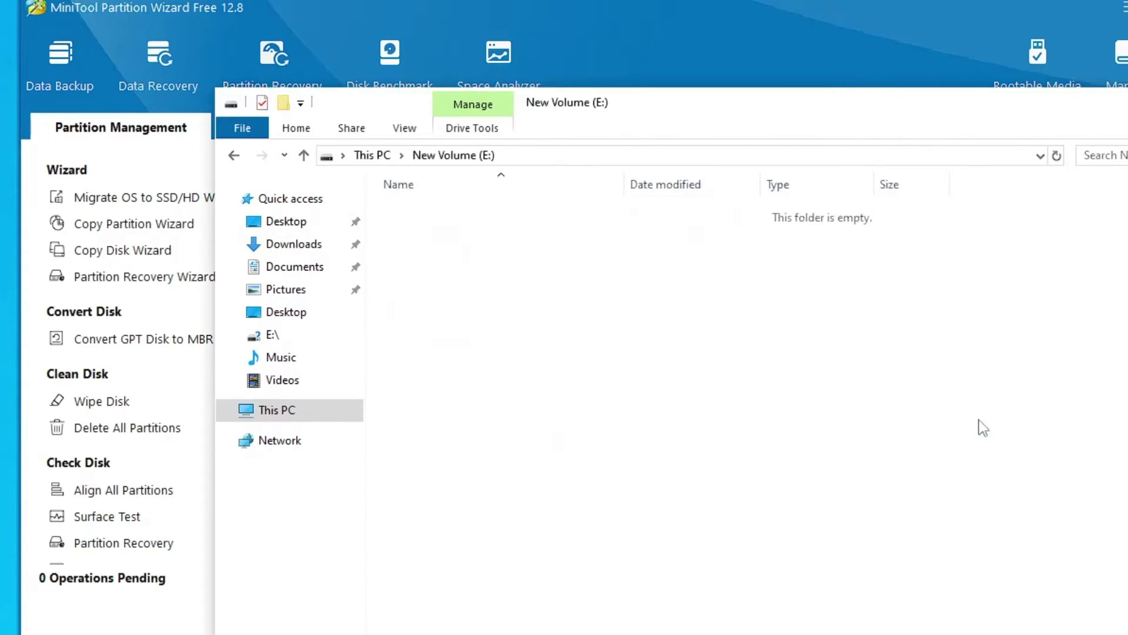
right_click(660, 324)
mouse_move(778, 530)
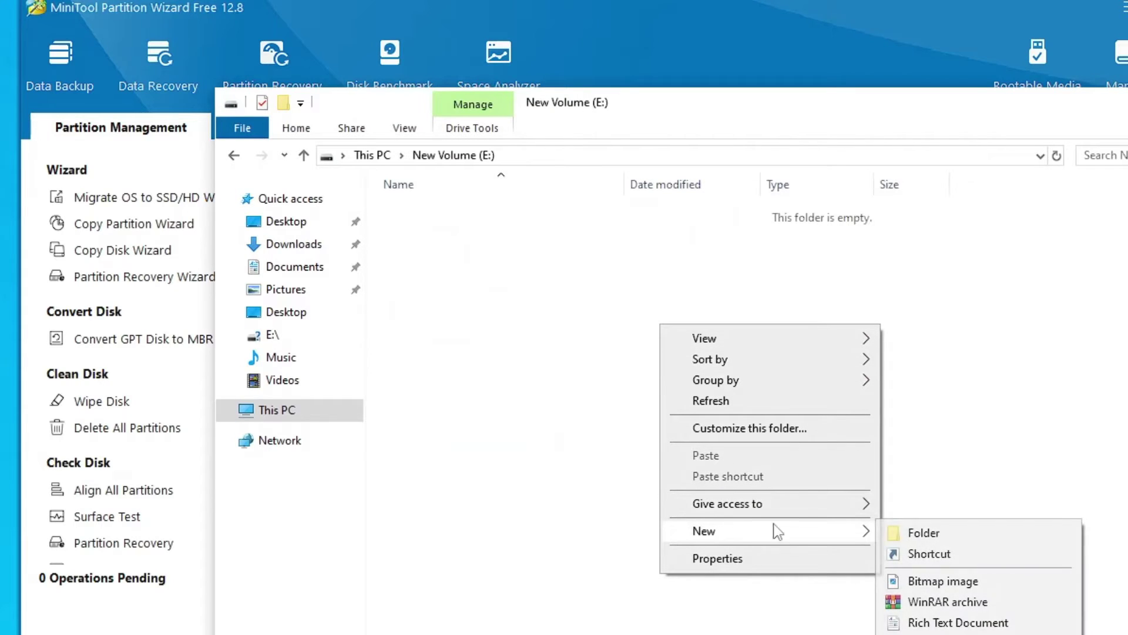
left_click(922, 531)
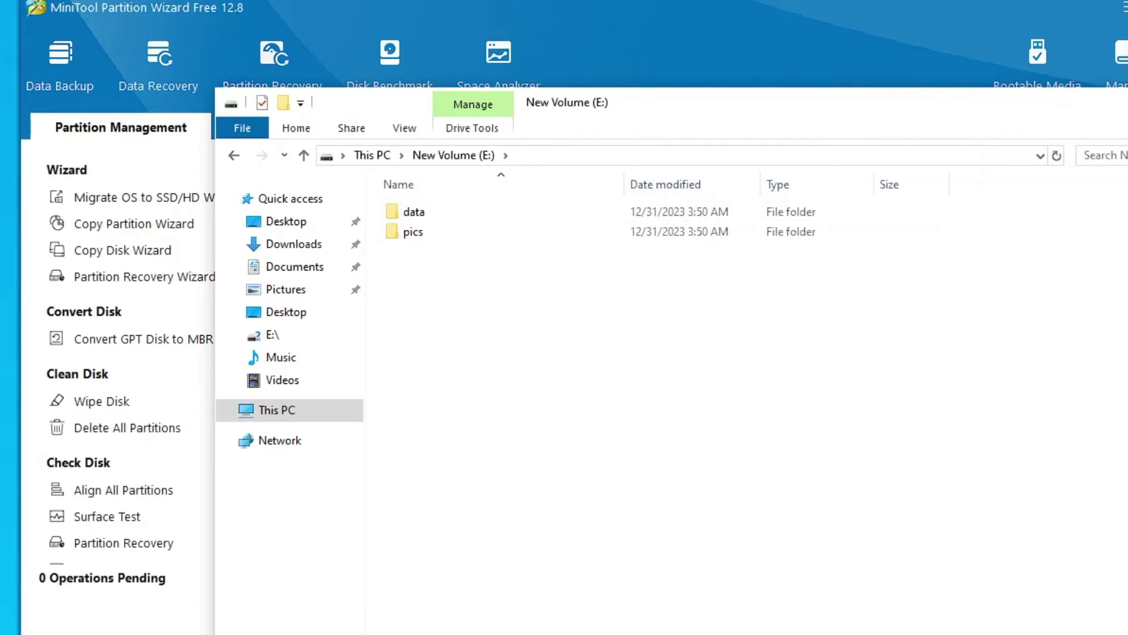
key("alt+F4")
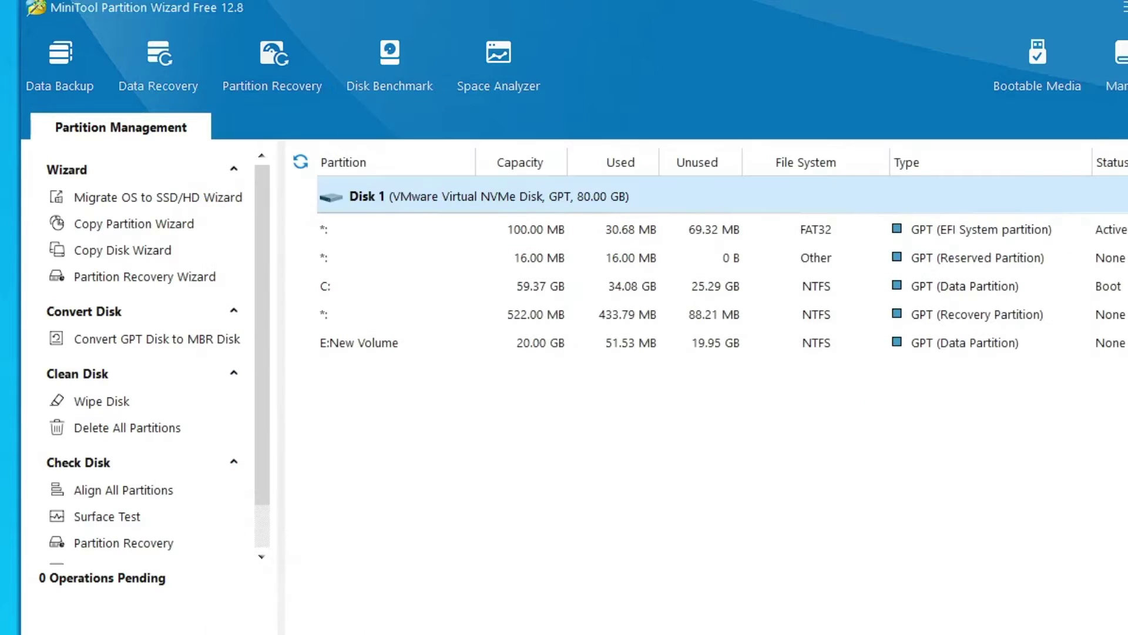
- Select the 59.37 GB C: partition in the partition list
left_click(386, 293)
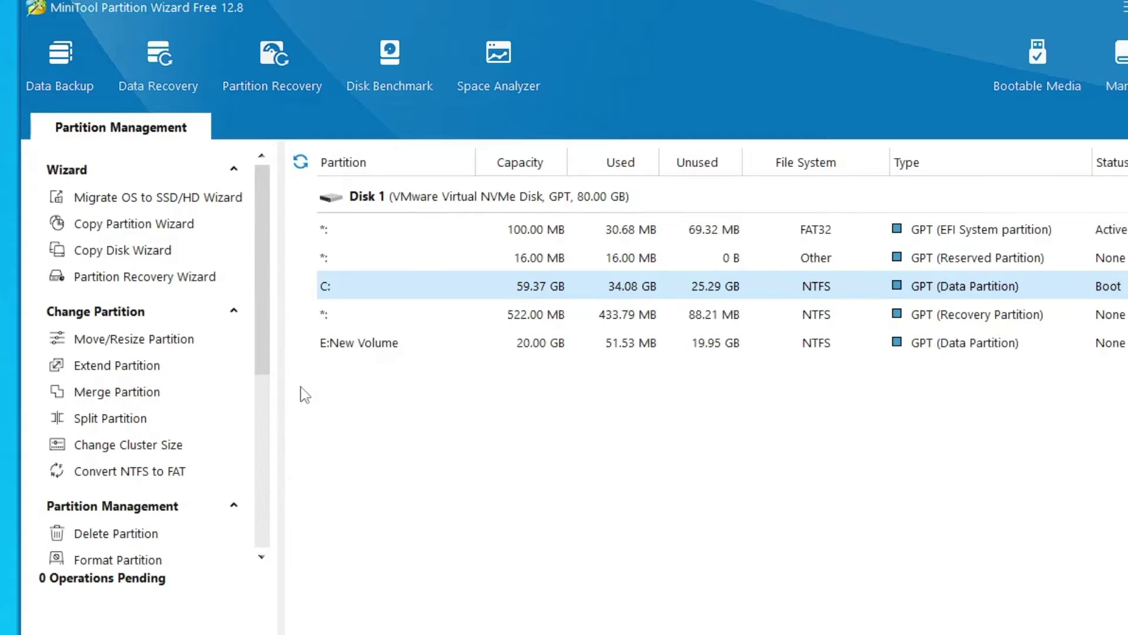
- Set up extending C: to 77.32 GB by taking the maximum 17.95 GB from E: New Volume
left_click(146, 367)
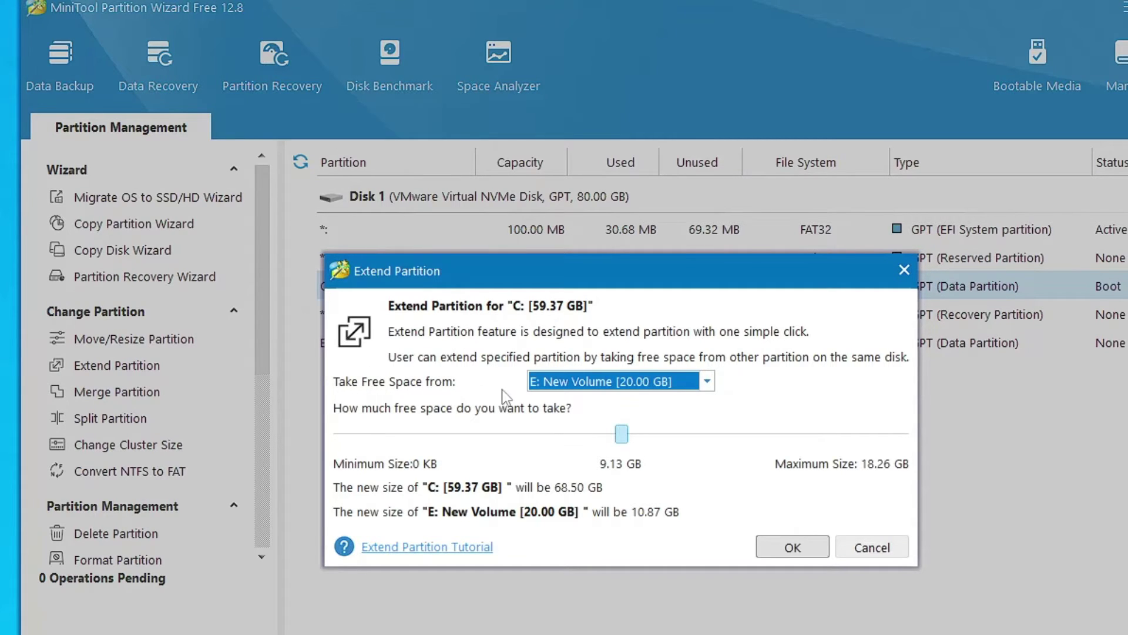
left_click(701, 385)
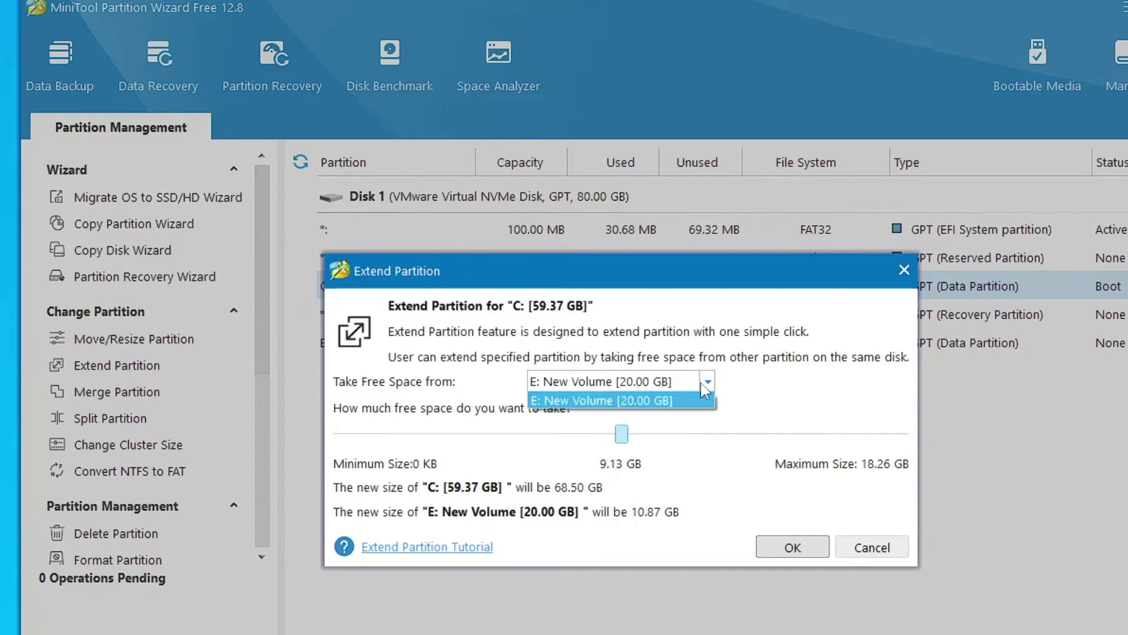
left_click(647, 405)
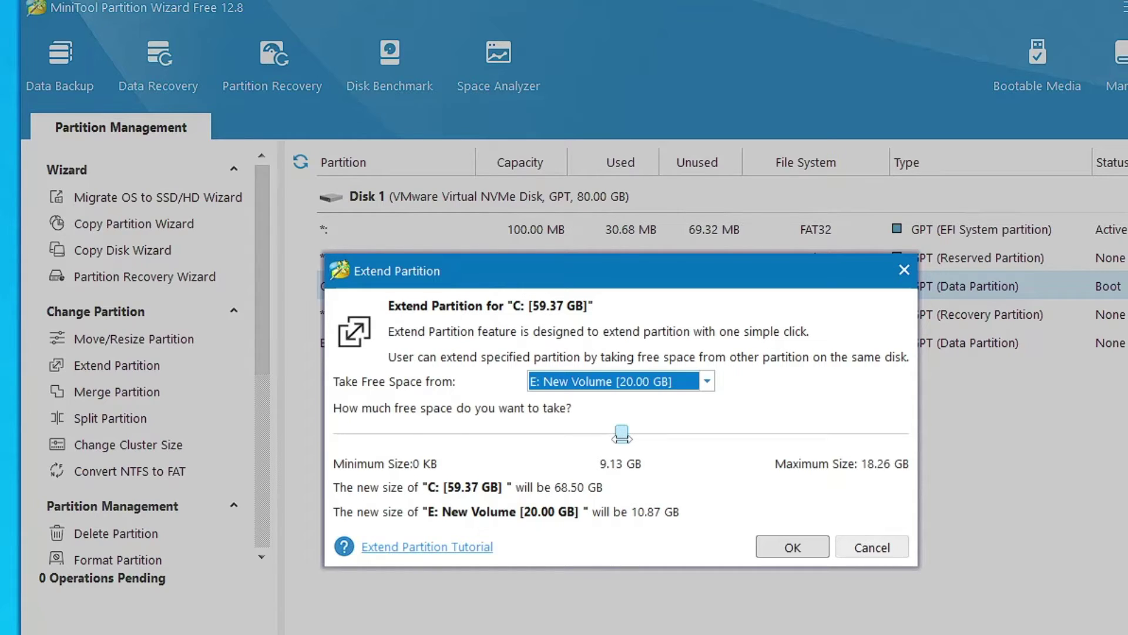
left_click_drag(622, 437, 893, 459)
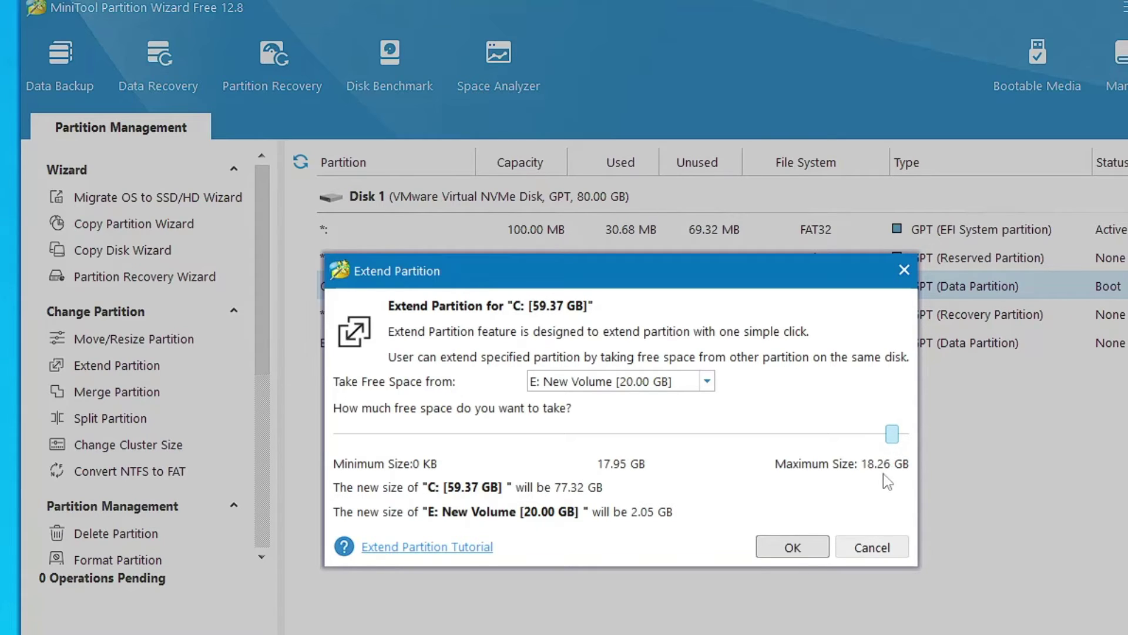
- Confirm the 77.32 GB extension and apply the pending changes, dismissing the success message
left_click(792, 547)
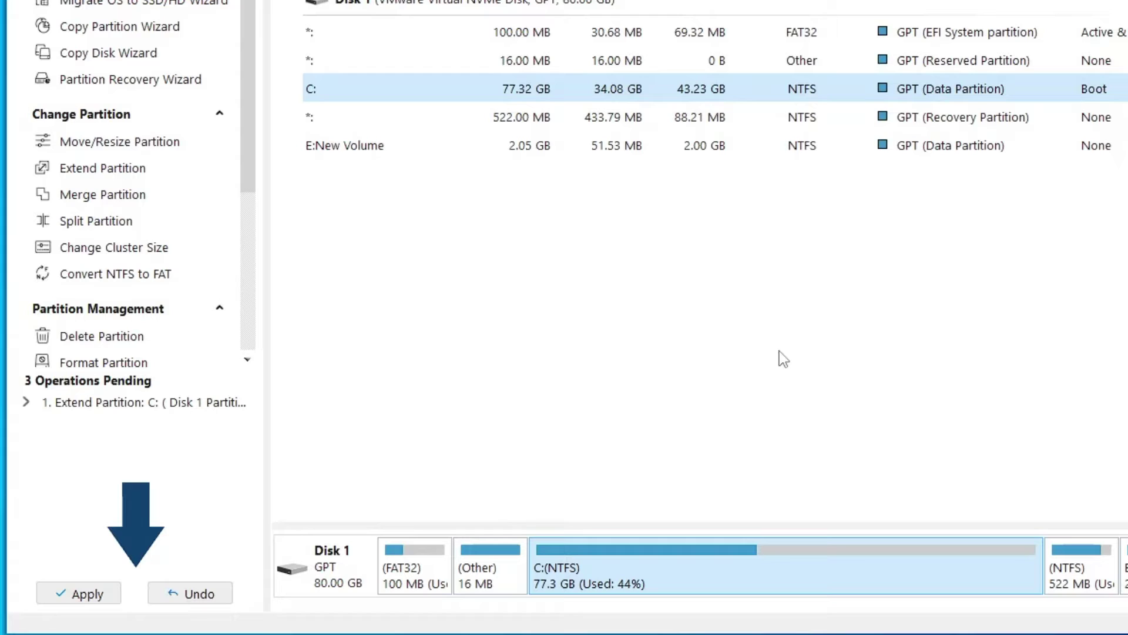
left_click(94, 601)
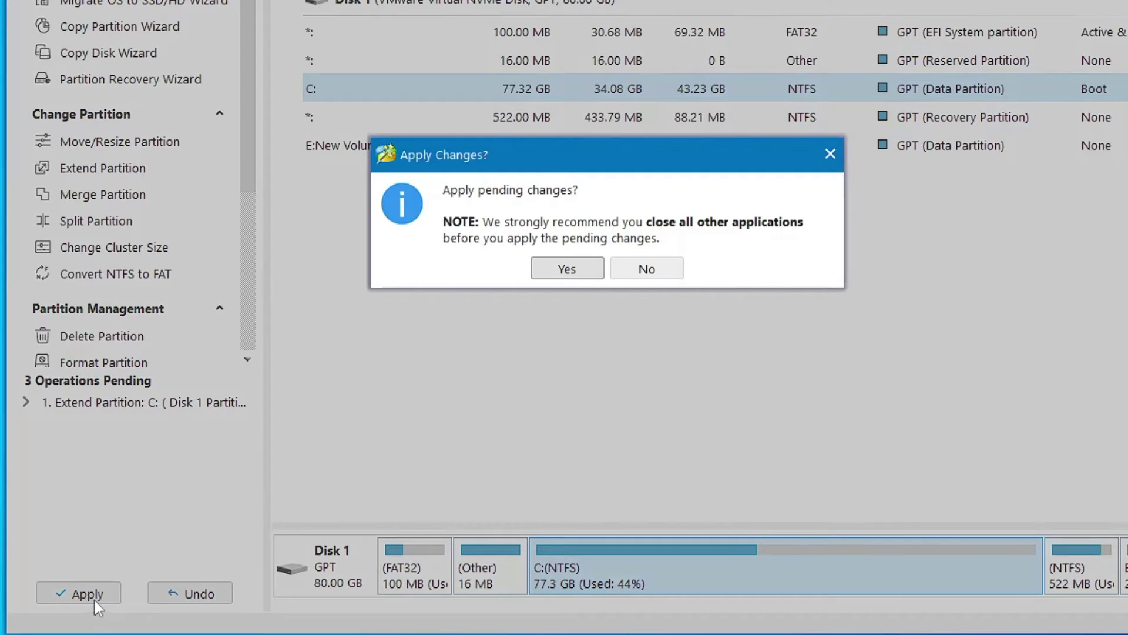
left_click(583, 274)
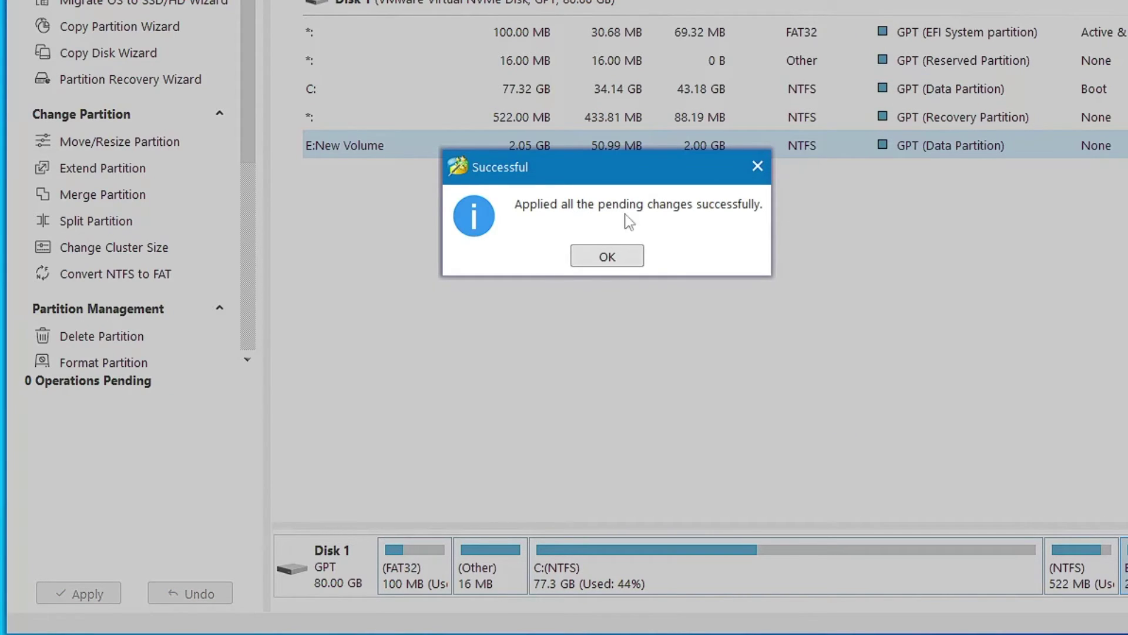
key("Return")
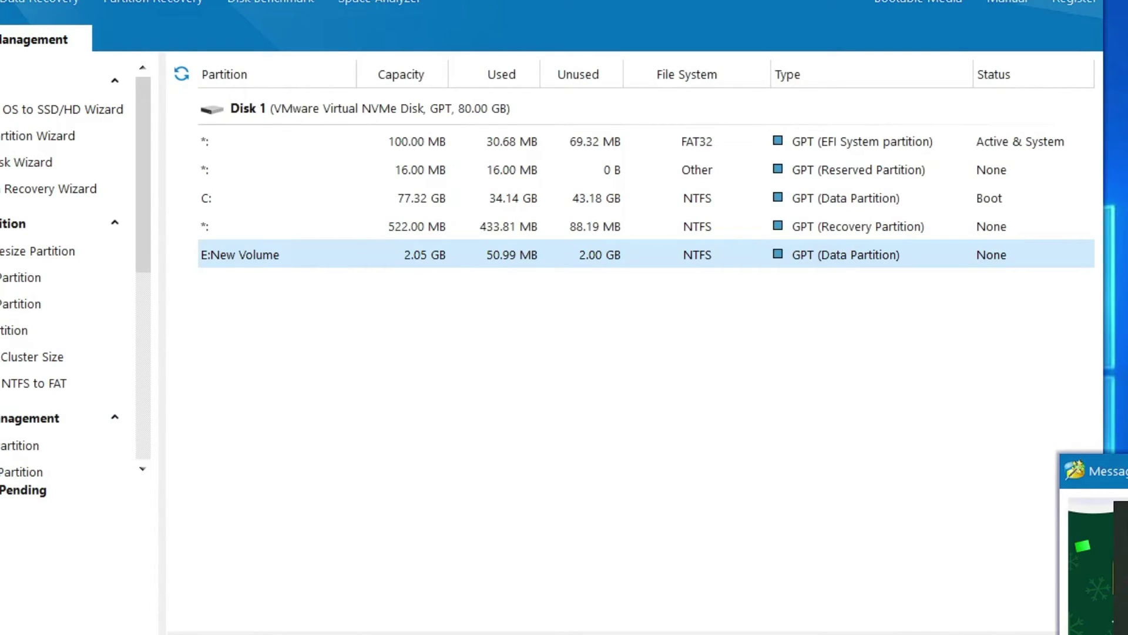
- Check in This PC that C: now shows 36.5 GB free of 77.3 GB and E: 2.05 GB
key("super+e")
left_click(164, 323)
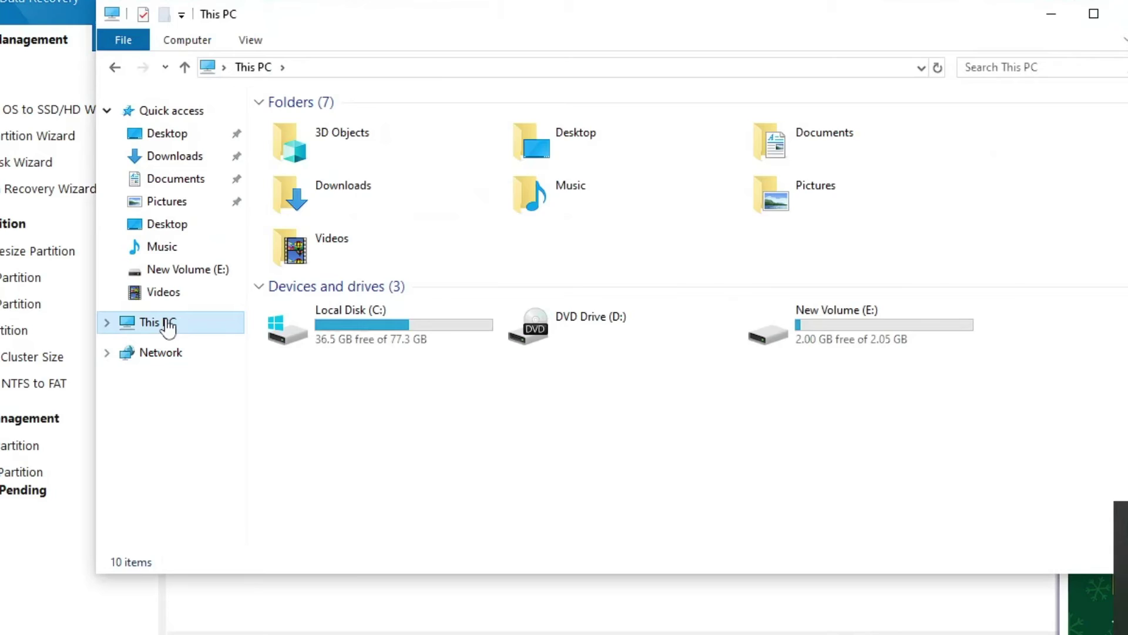
left_click(335, 326)
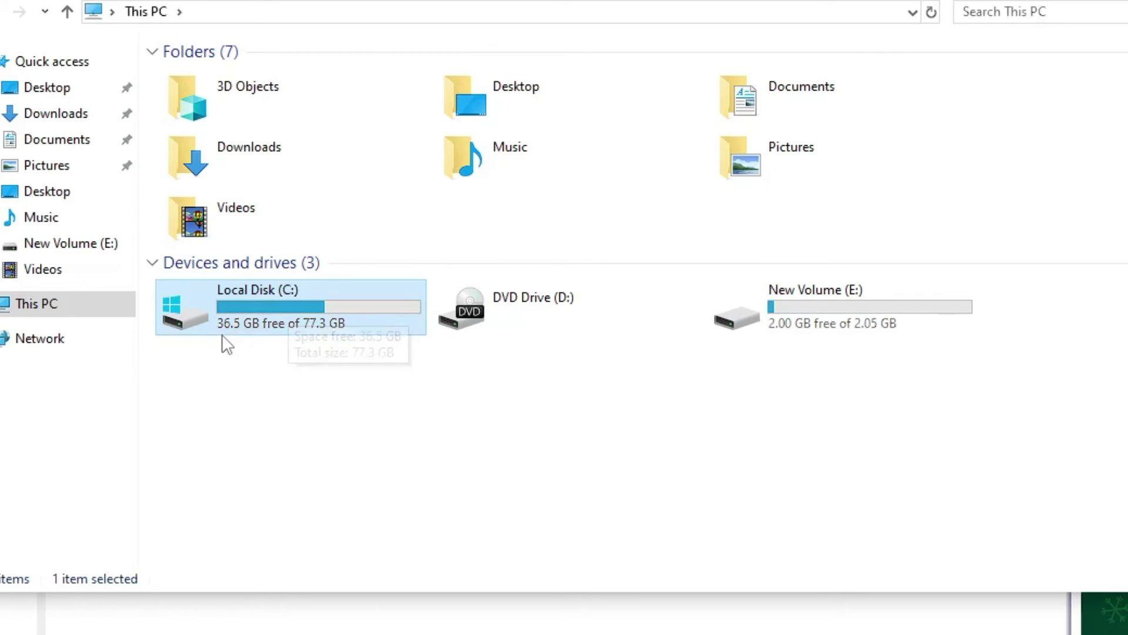
mouse_move(259, 340)
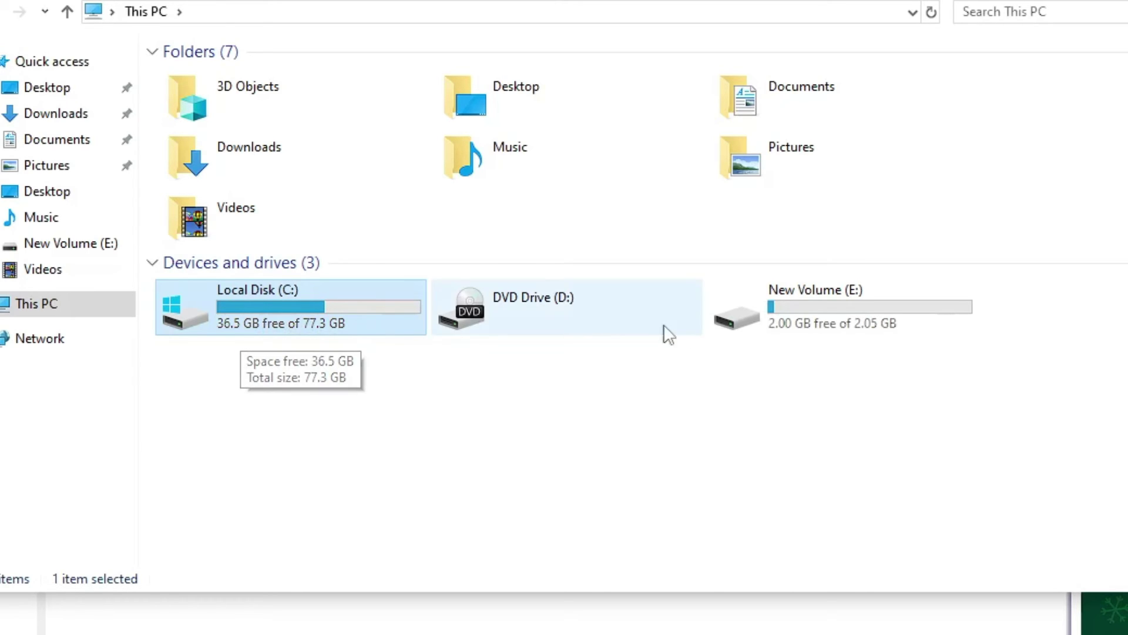
- Open New Volume (E:) and confirm the data and pics folders are still there
double_click(826, 317)
left_click(210, 82)
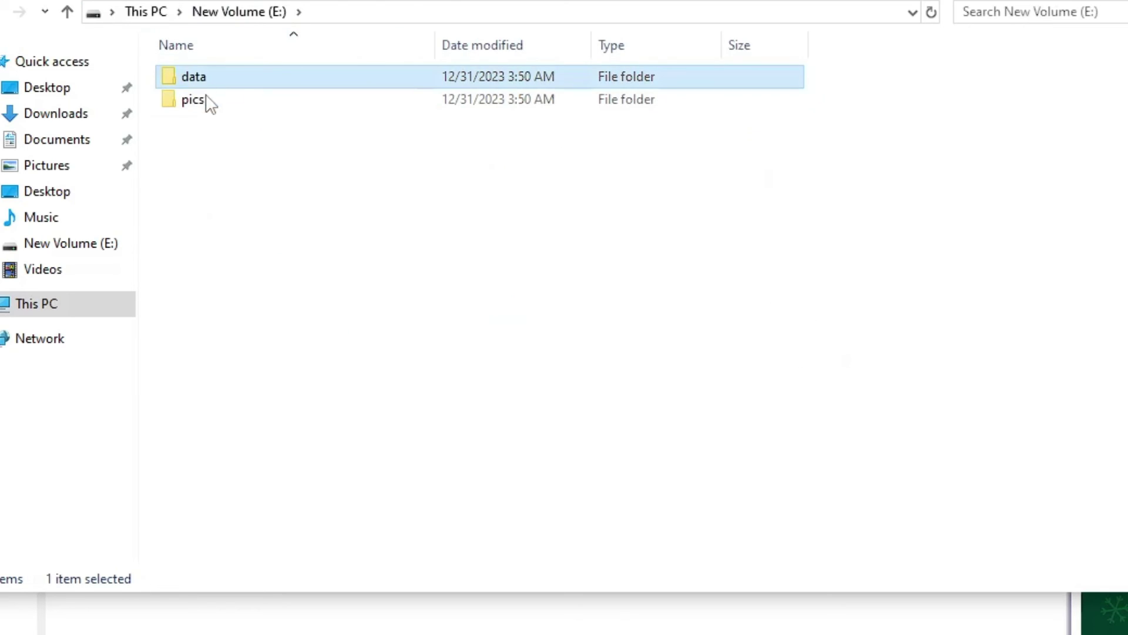
left_click(208, 102)
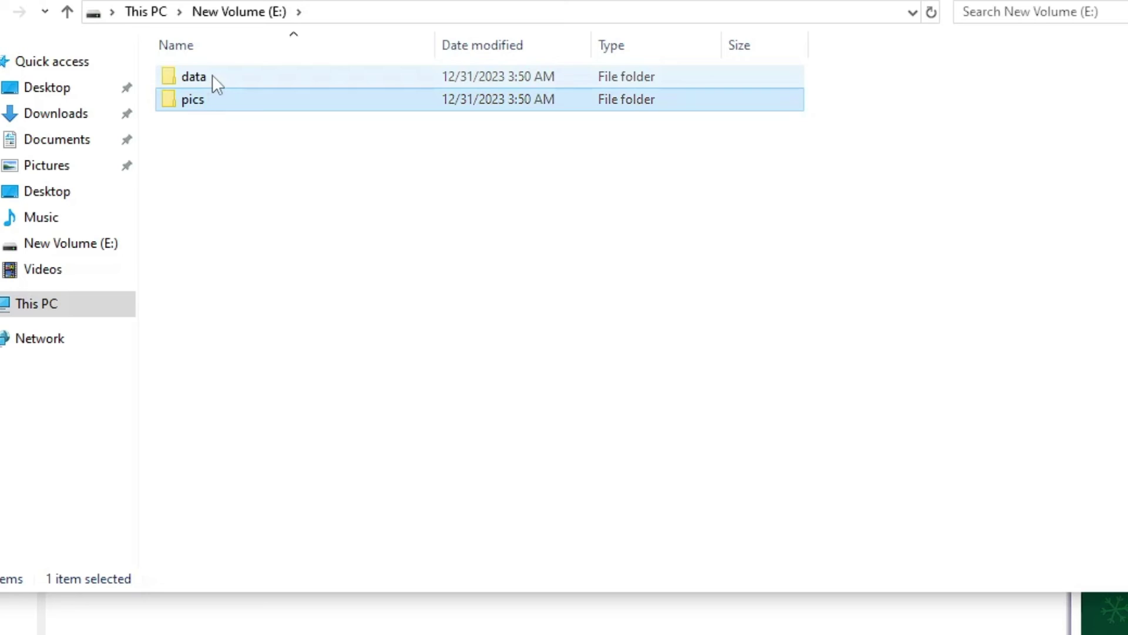
left_click(213, 76)
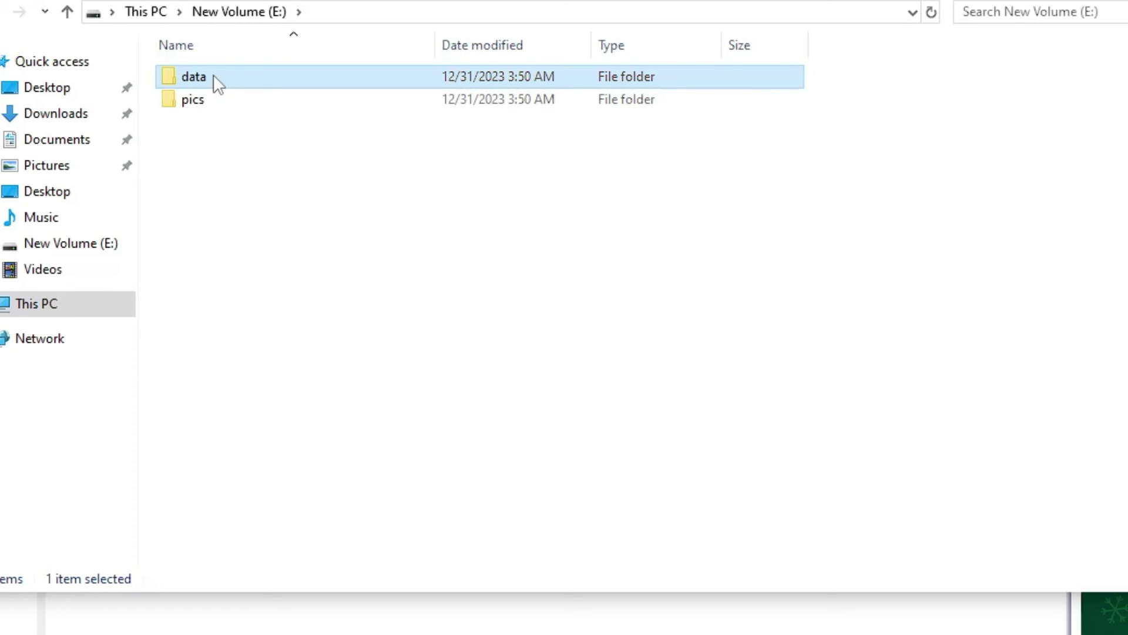